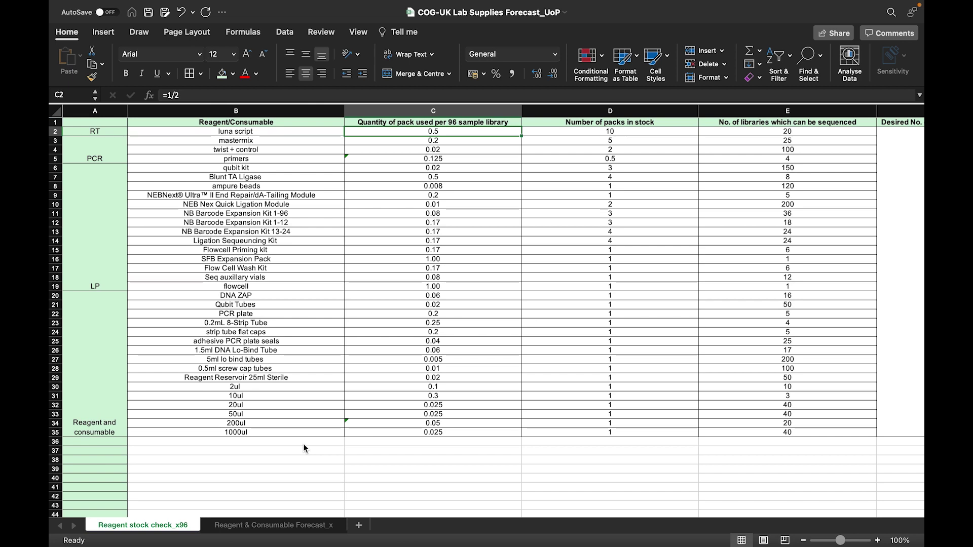
Examine the Reagent/Consumable list and the formula for luna script's quantity of pack used per 96 sample library
click(226, 109)
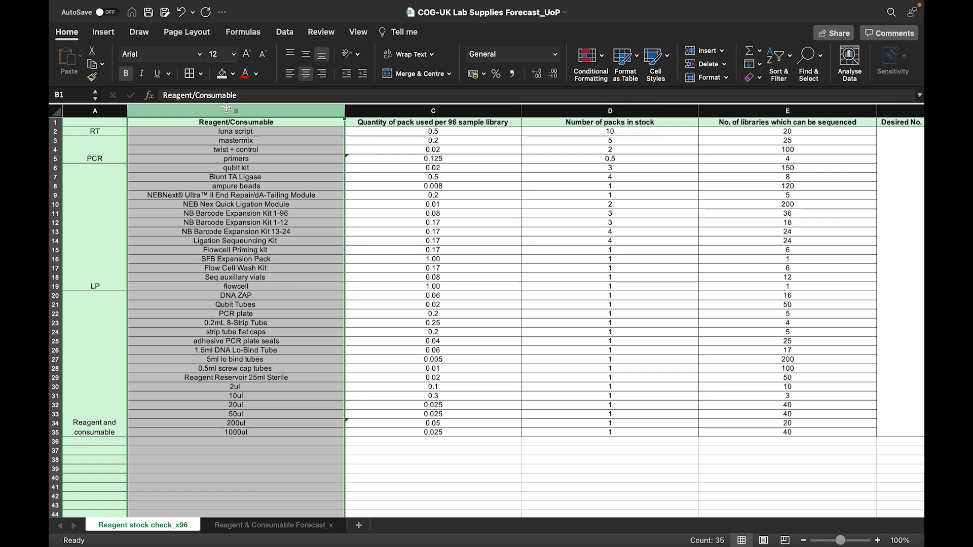
click(370, 147)
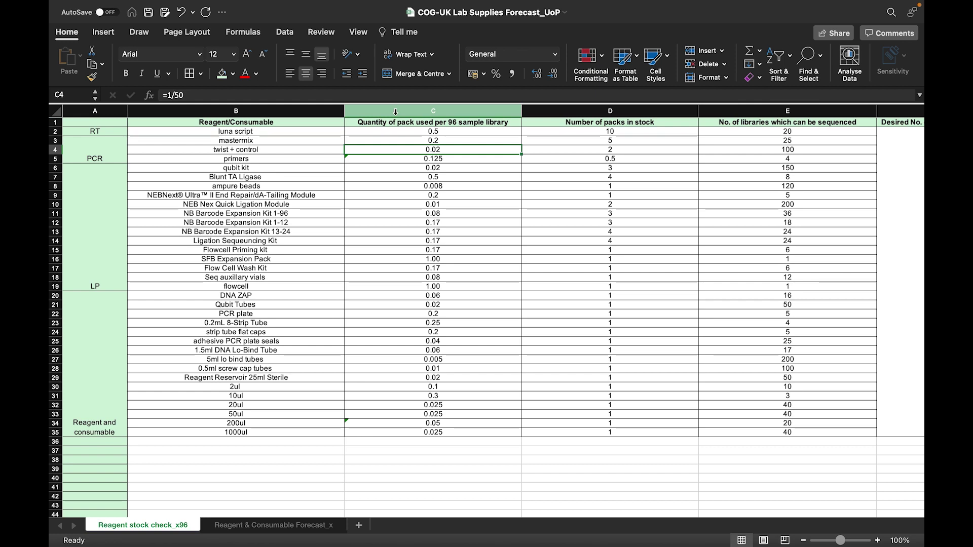
click(269, 132)
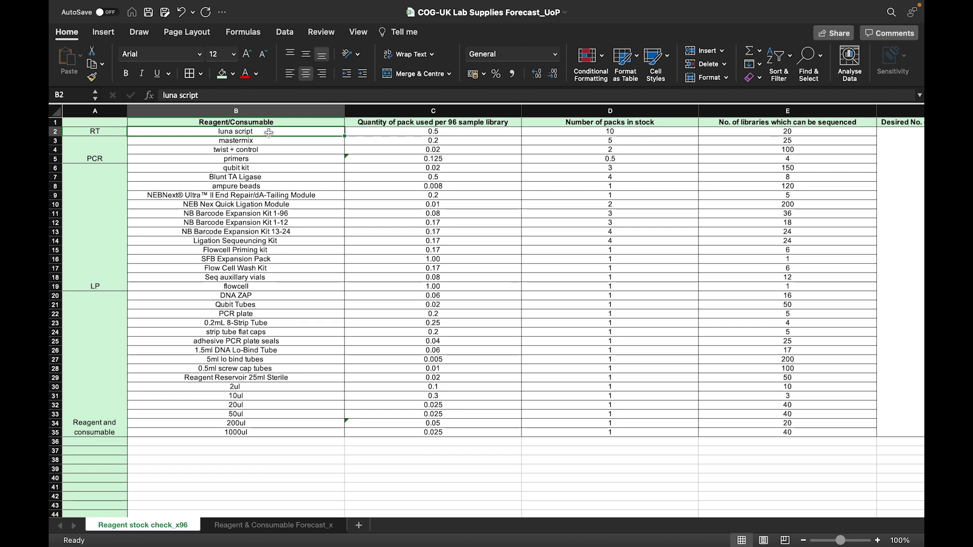
click(403, 131)
click(195, 95)
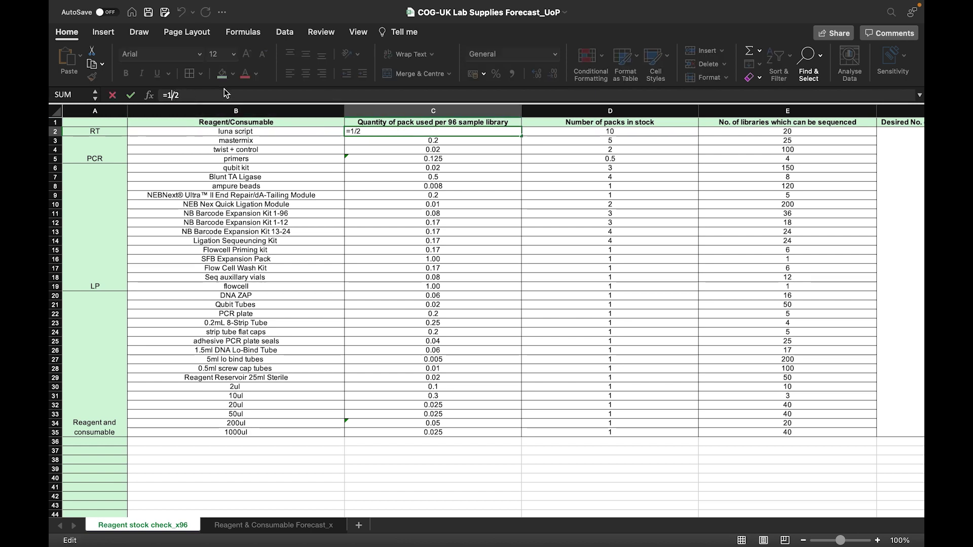
click(494, 163)
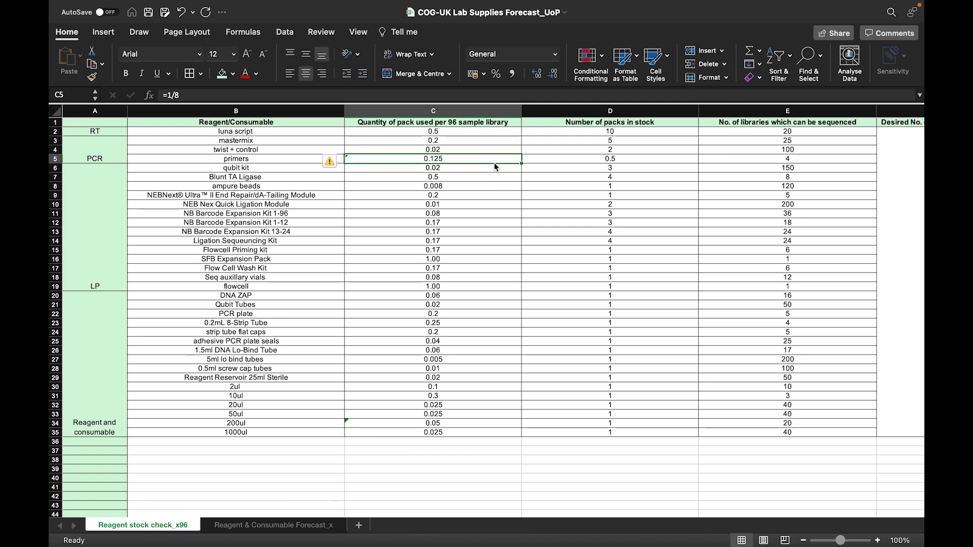
Compare the libraries-per-pack comments with the quantity-used values, focusing on NB Barcode Expansion Kit 13-24 in row 13 and the kits below it
scroll(549, 176, right, 5)
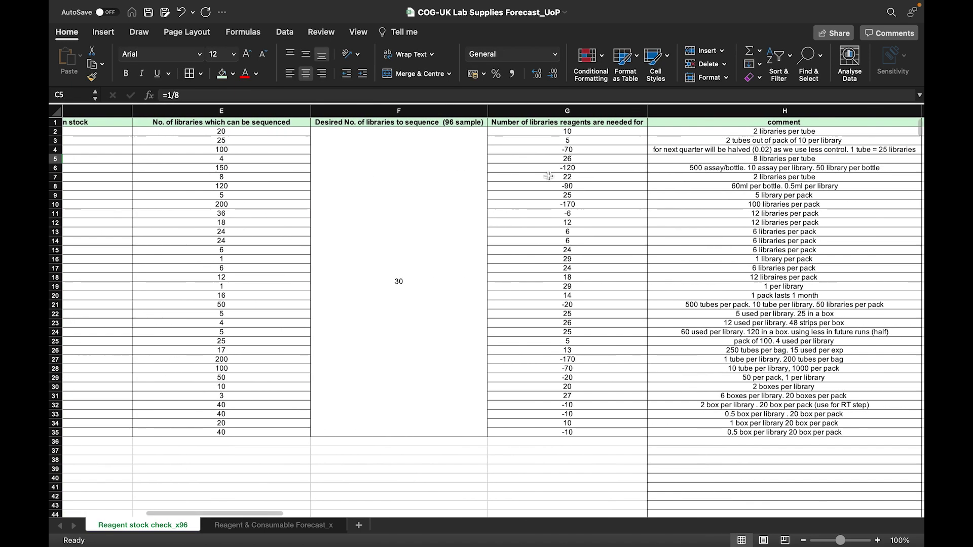
scroll(549, 176, right, 2)
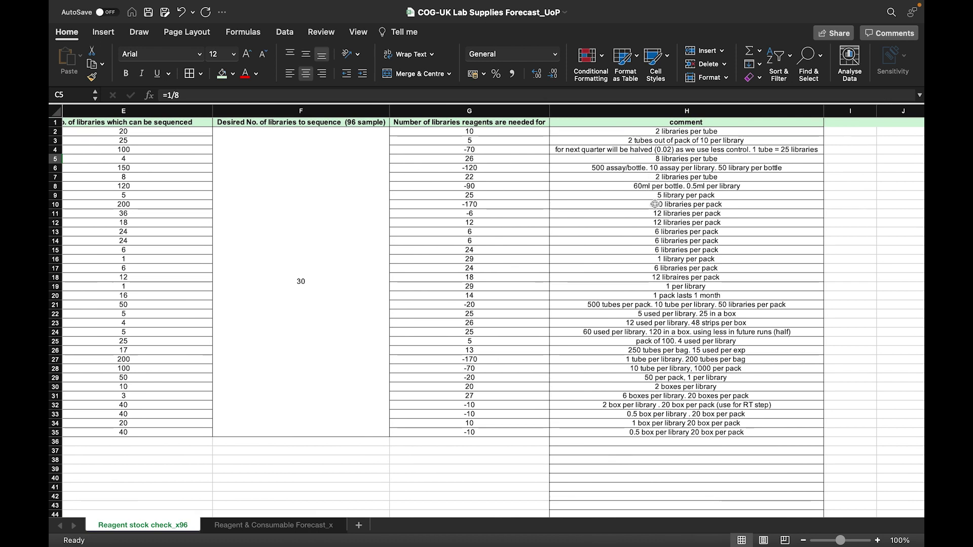
click(669, 232)
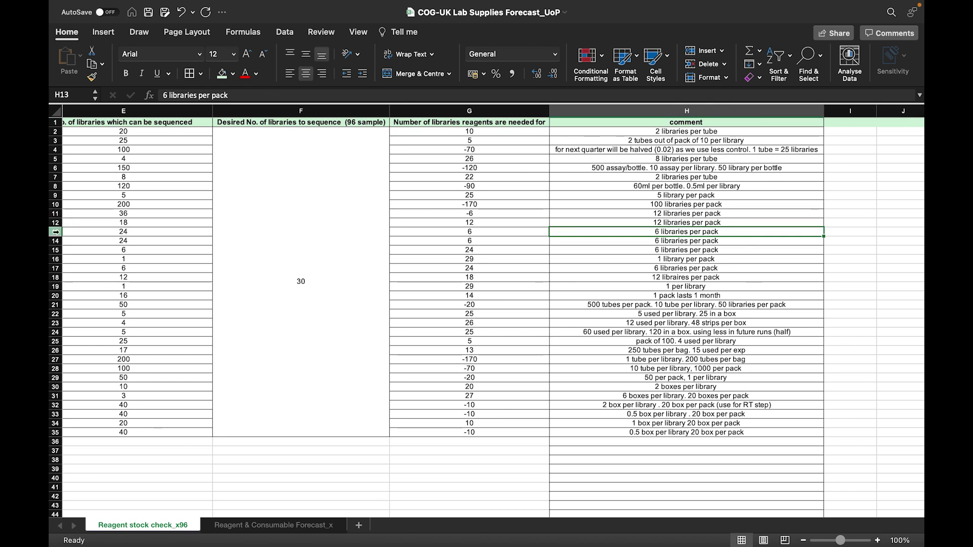
click(55, 232)
scroll(252, 250, left, 10)
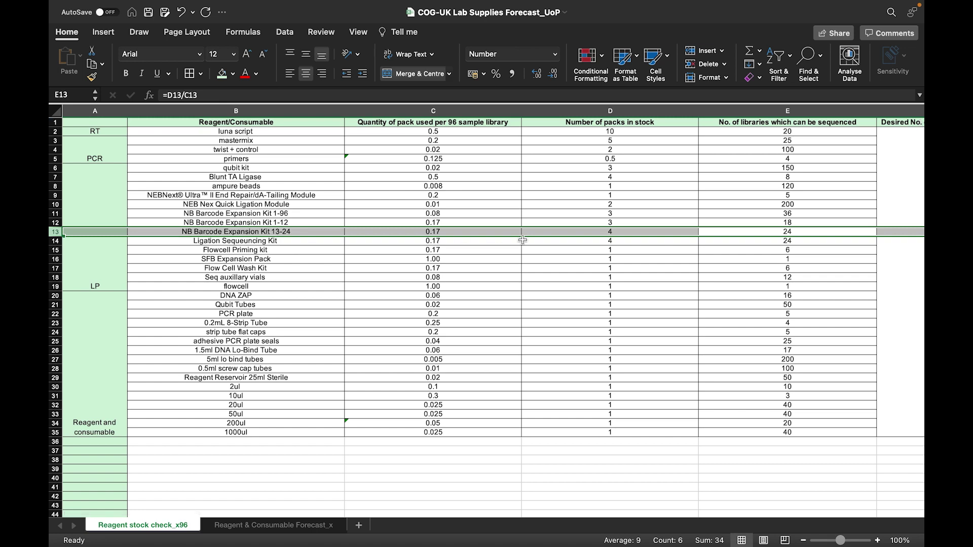
scroll(435, 246, right, 10)
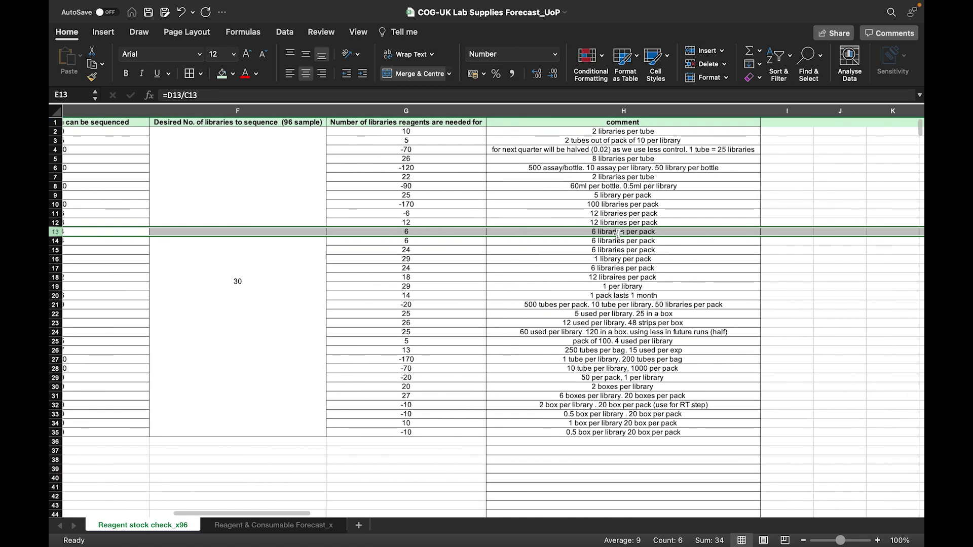
scroll(487, 240, left, 10)
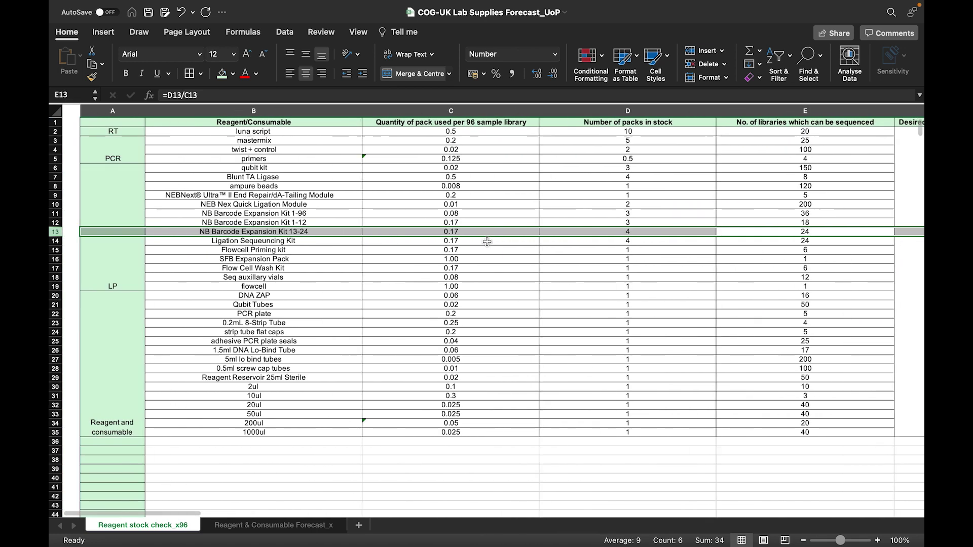
click(436, 232)
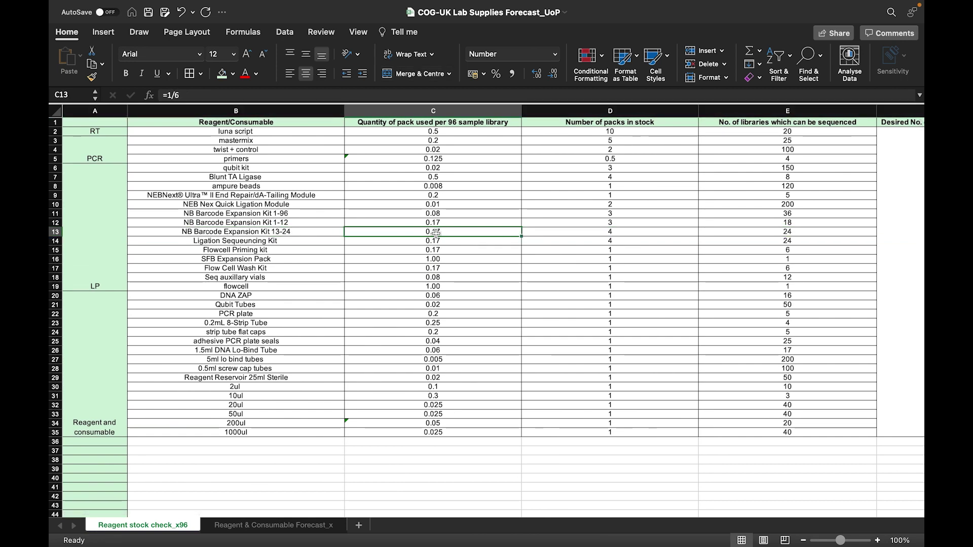
click(436, 241)
click(435, 257)
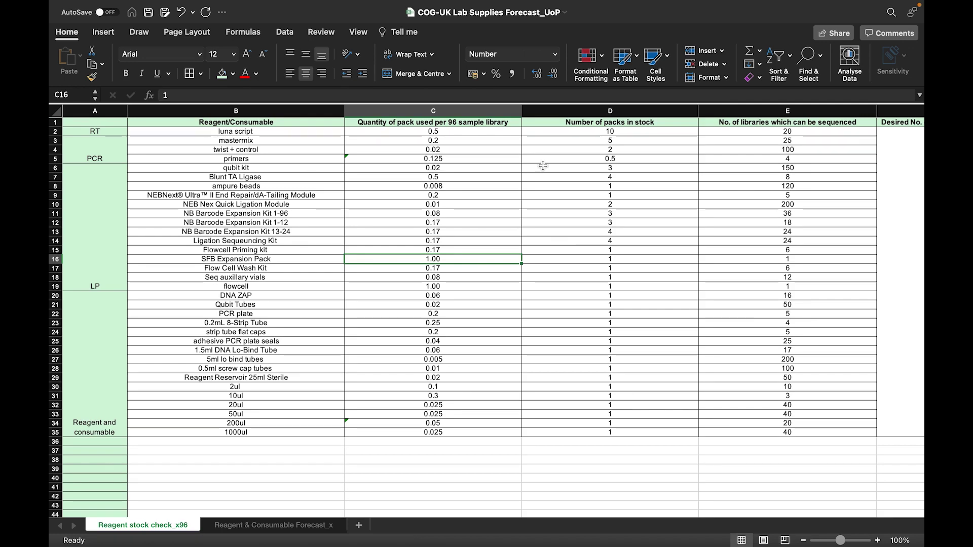
Inspect luna script's row from packs in stock through libraries which can be sequenced, desired libraries and libraries reagents are needed for
click(596, 120)
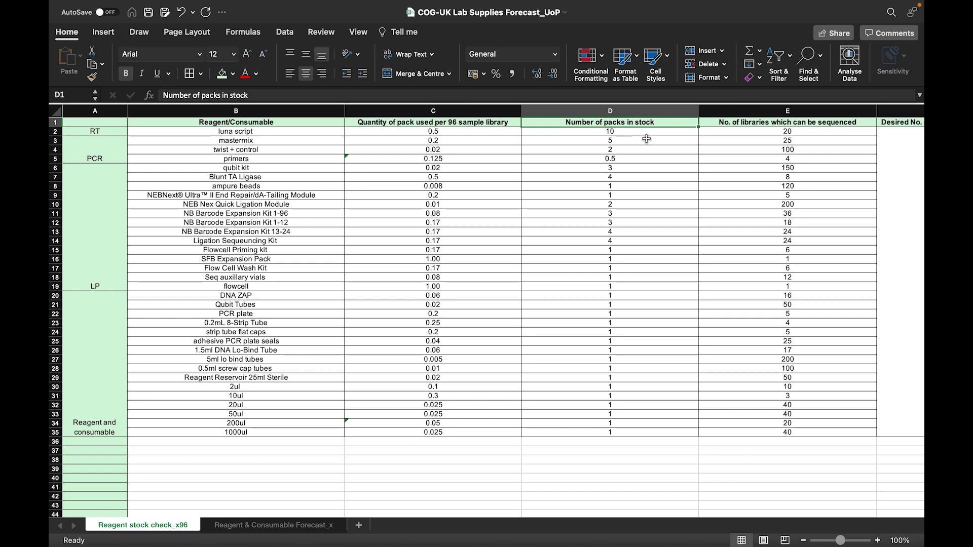
click(623, 133)
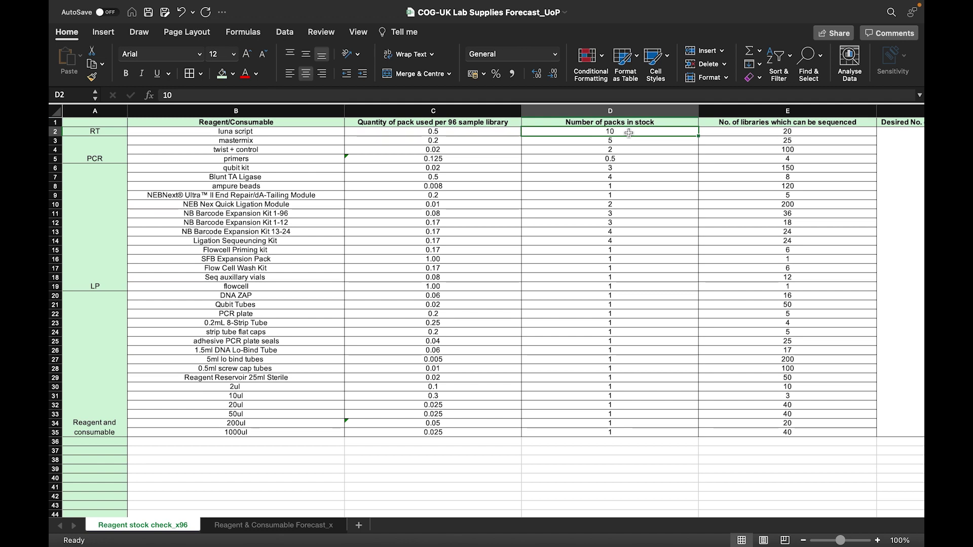
click(740, 132)
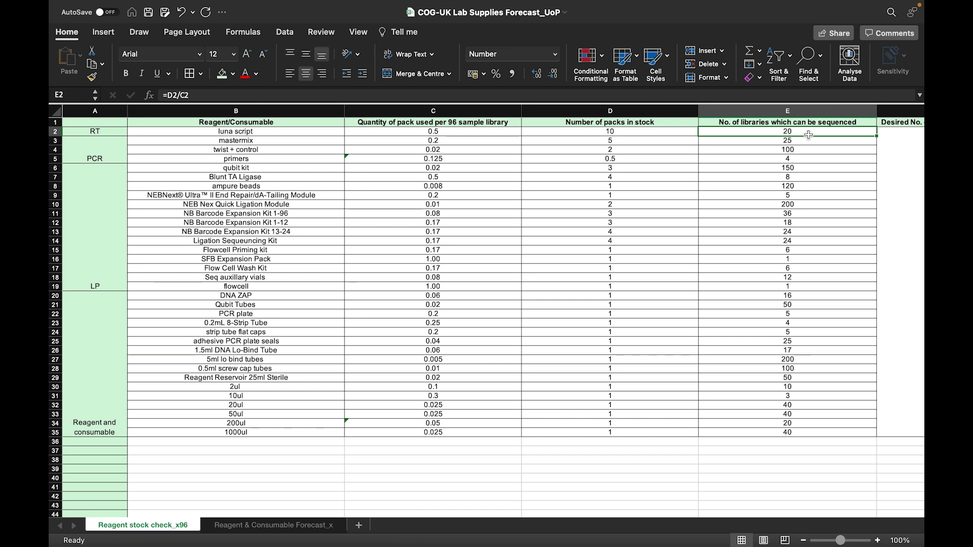
scroll(809, 134, right, 5)
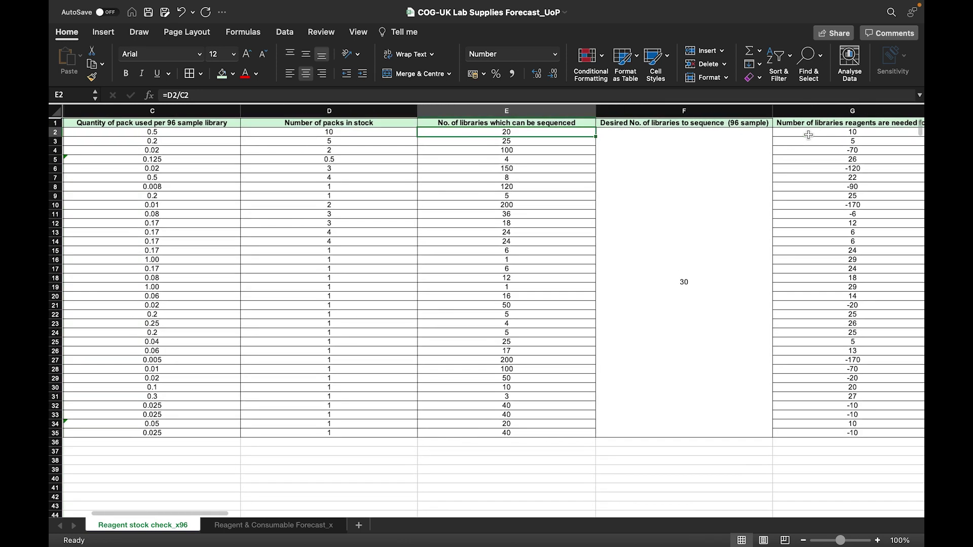
scroll(809, 134, right, 2)
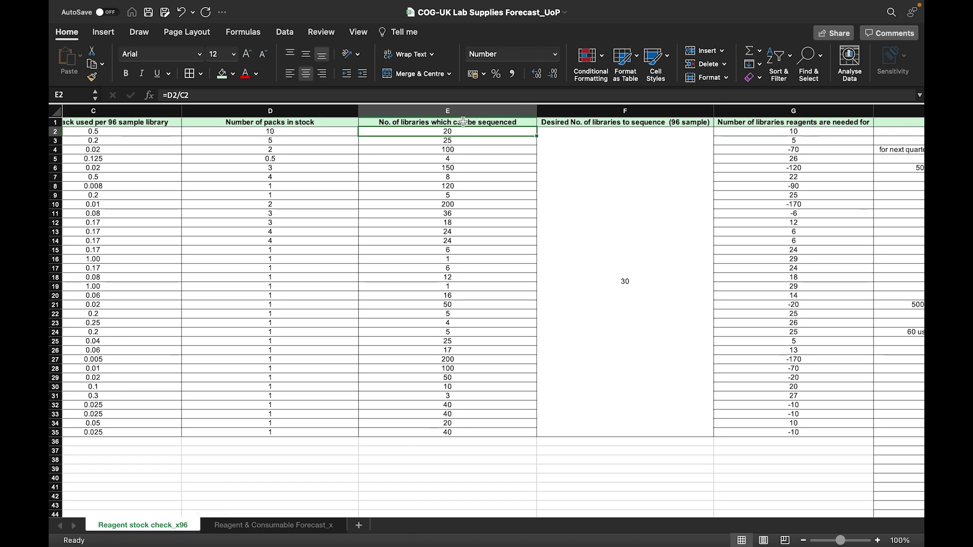
click(295, 134)
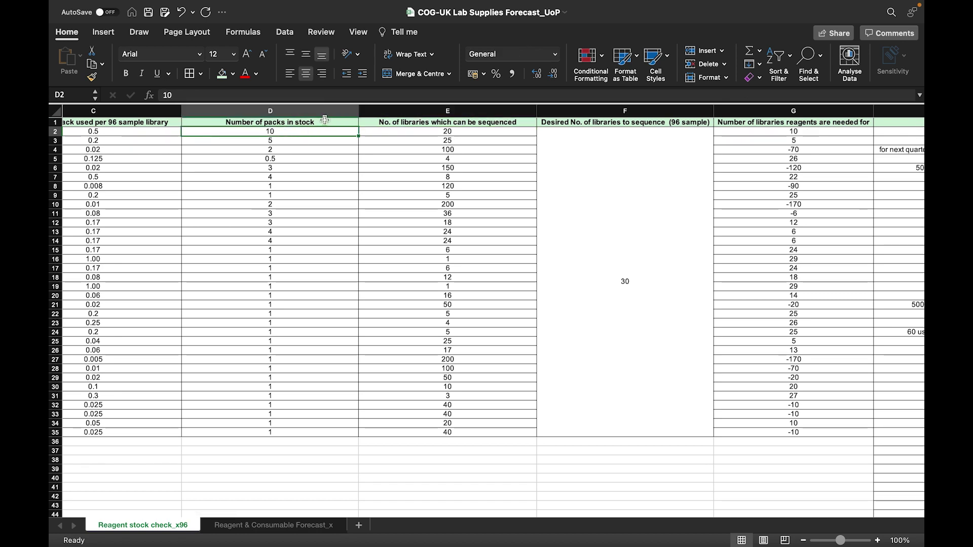
click(481, 132)
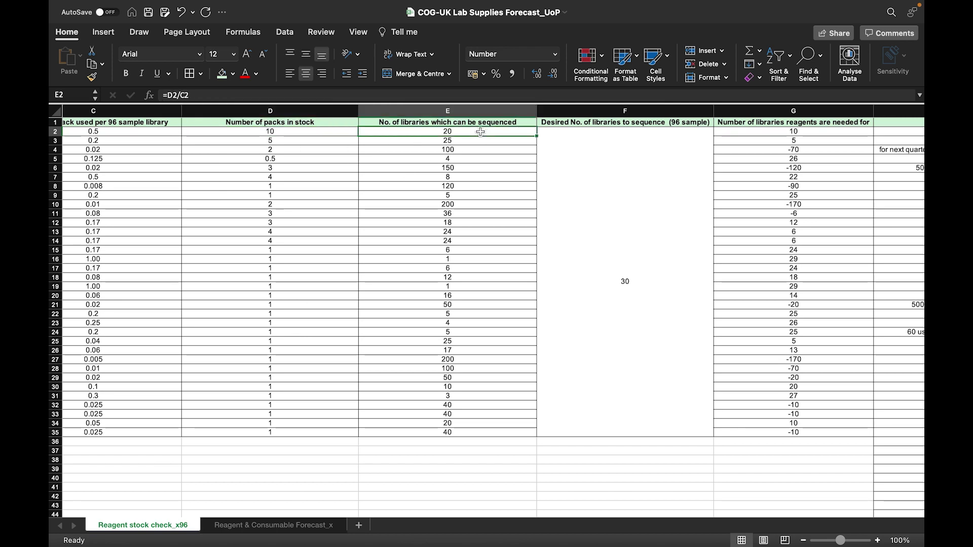
click(621, 198)
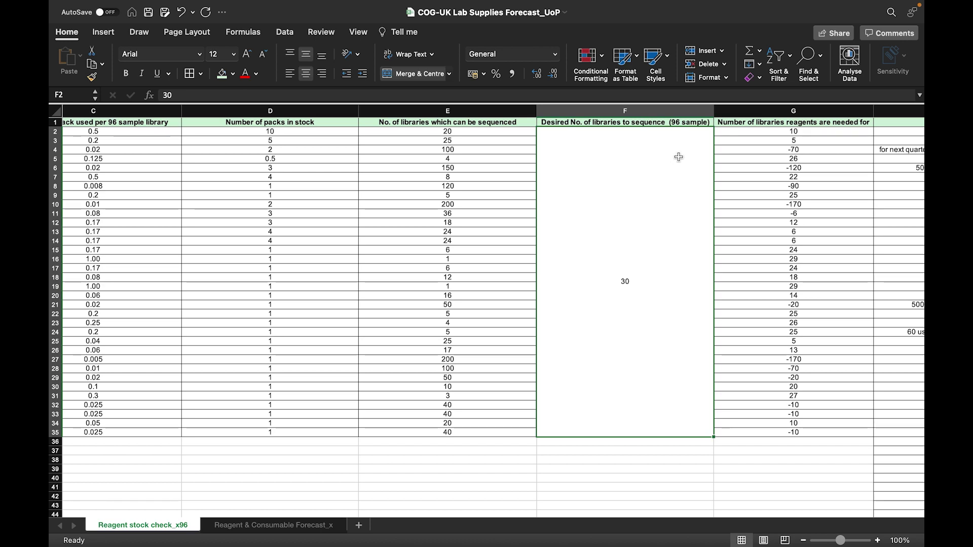
click(765, 133)
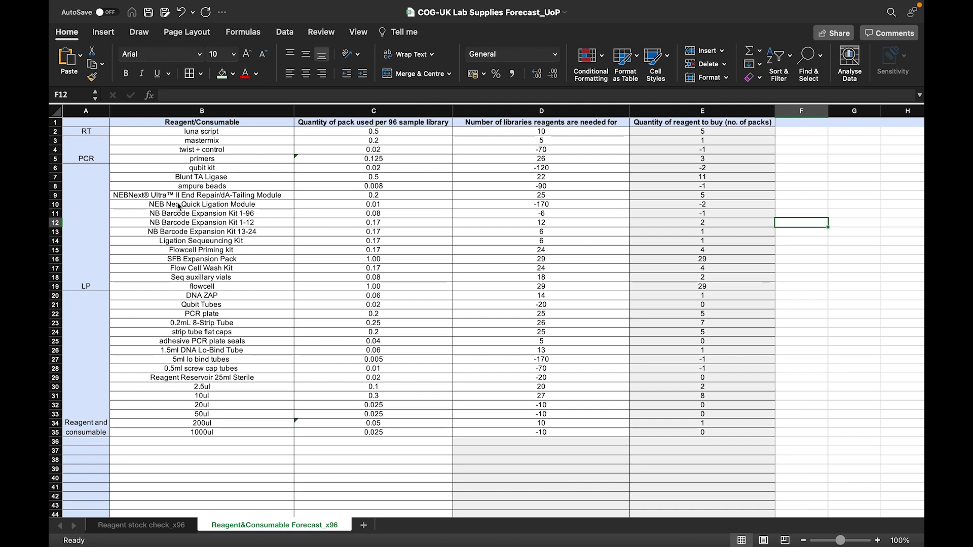
Review the forecast's reagent and pack-quantity columns, and trace row 2's needed-libraries calculation on the Reagent stock check_x96 sheet
click(212, 111)
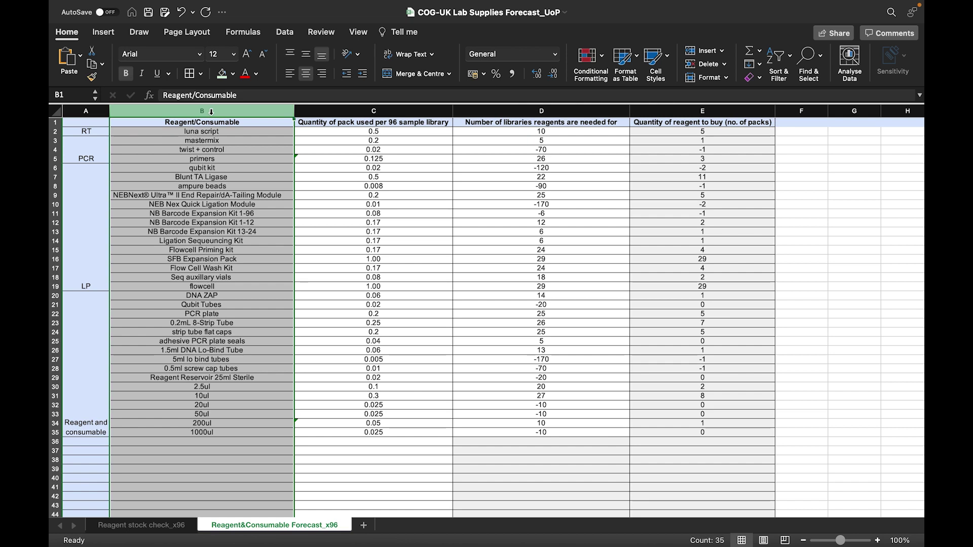
click(349, 109)
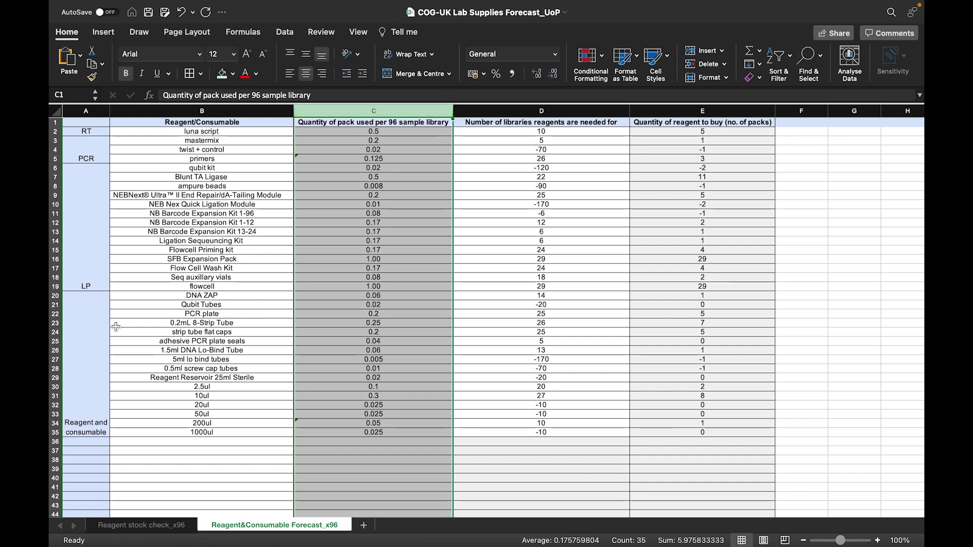
click(154, 529)
scroll(429, 265, left, 3)
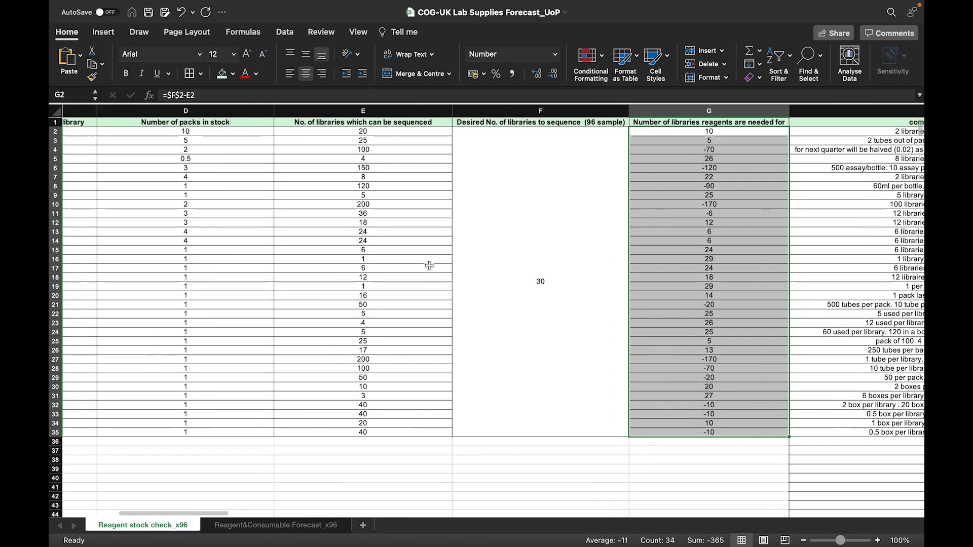
scroll(429, 266, right, 3)
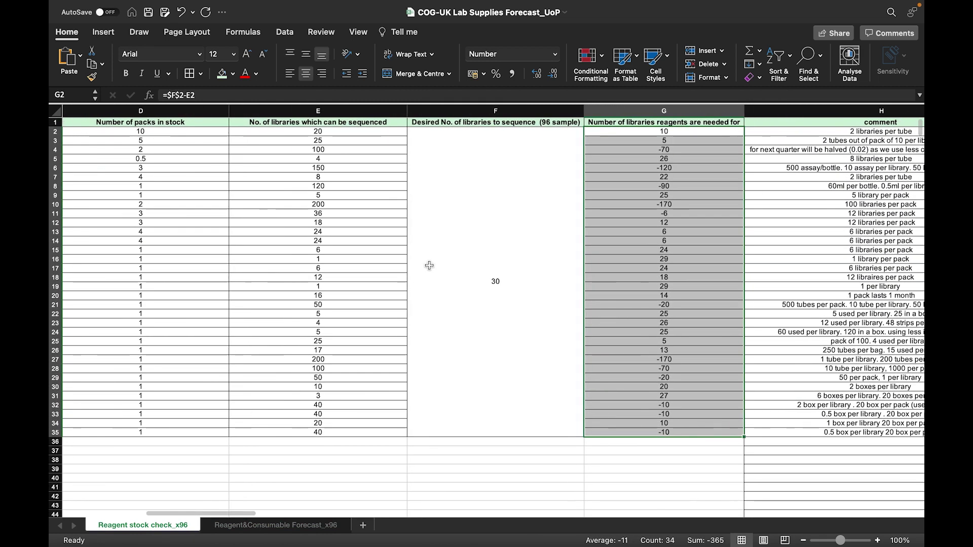
click(324, 132)
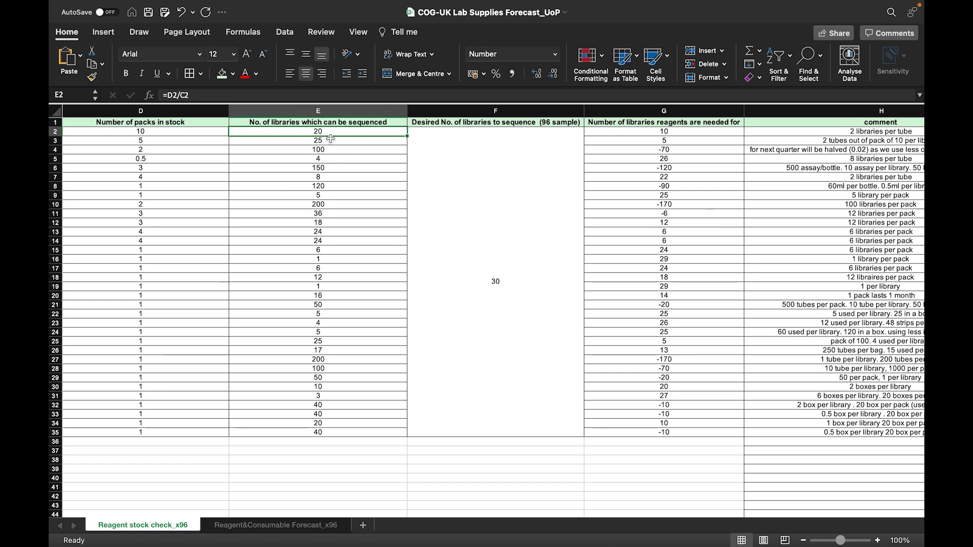
click(461, 158)
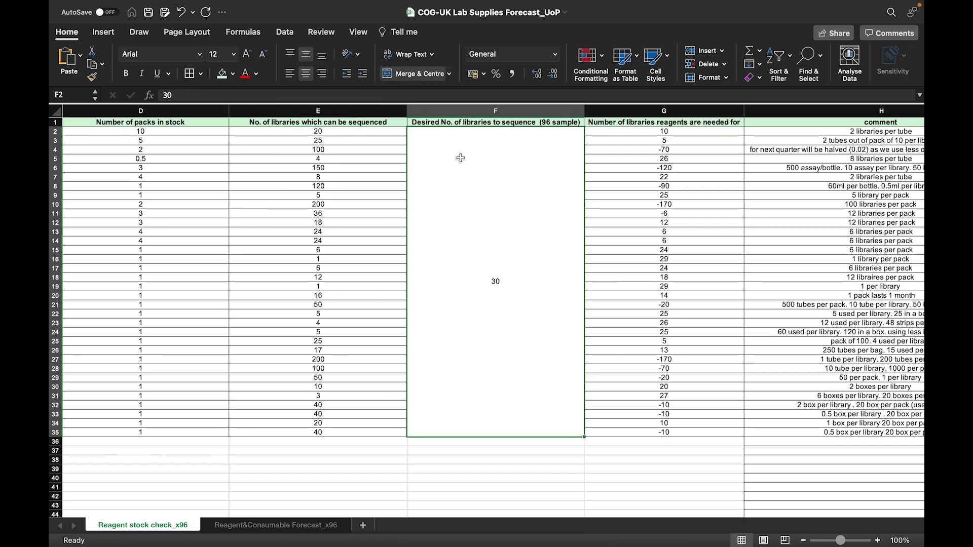
scroll(630, 163, right, 3)
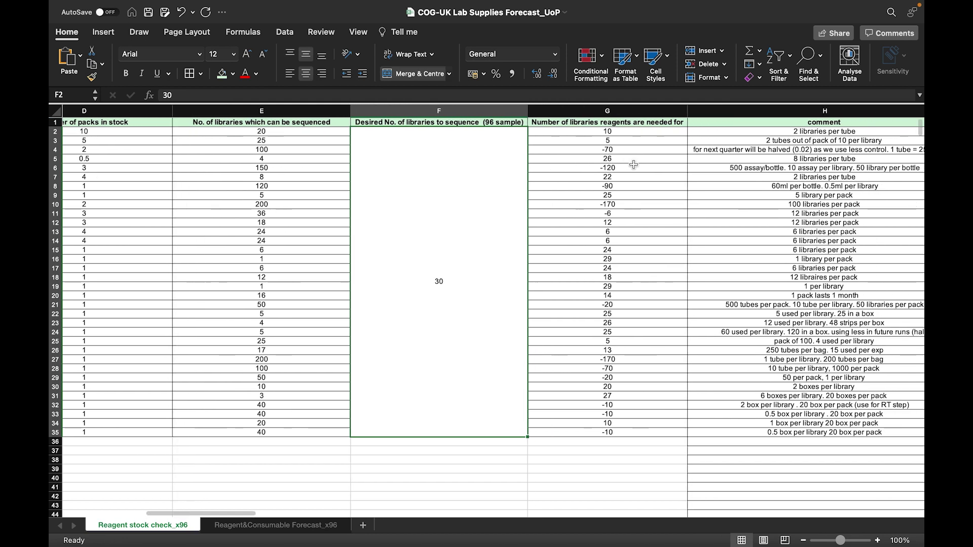
click(584, 134)
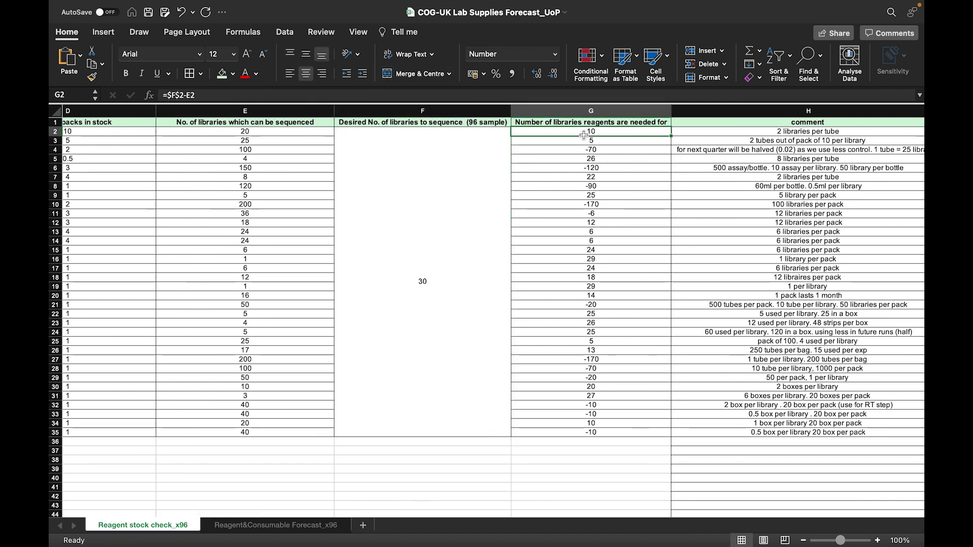
Copy G2:G35, the number of libraries reagents are needed for, and open the Reagent&Consumable Forecast_x96 sheet
drag(573, 135, 560, 430)
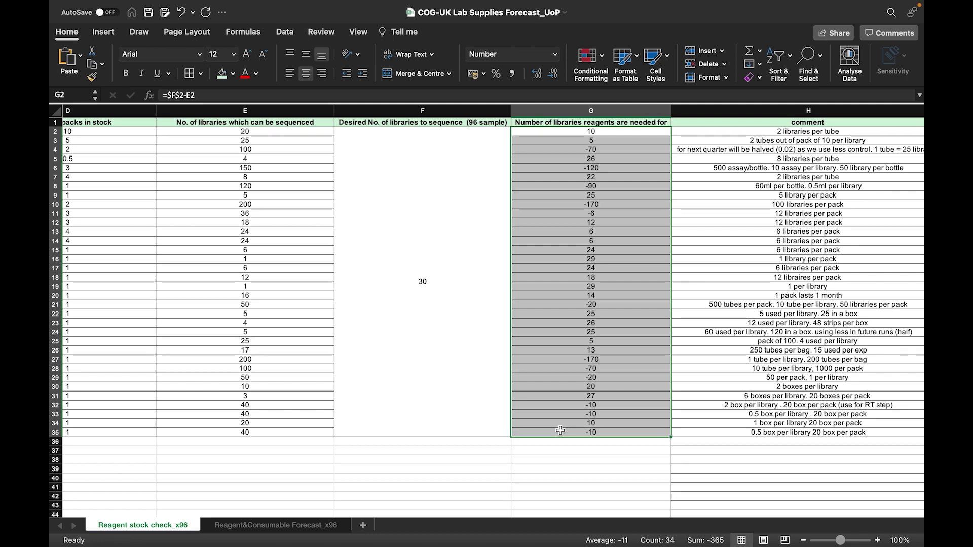
key(super+c)
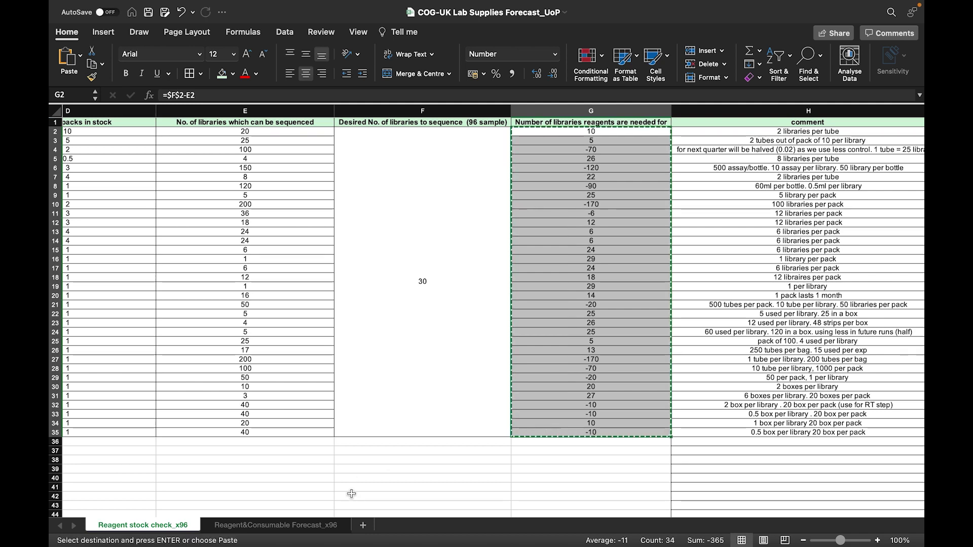
click(275, 525)
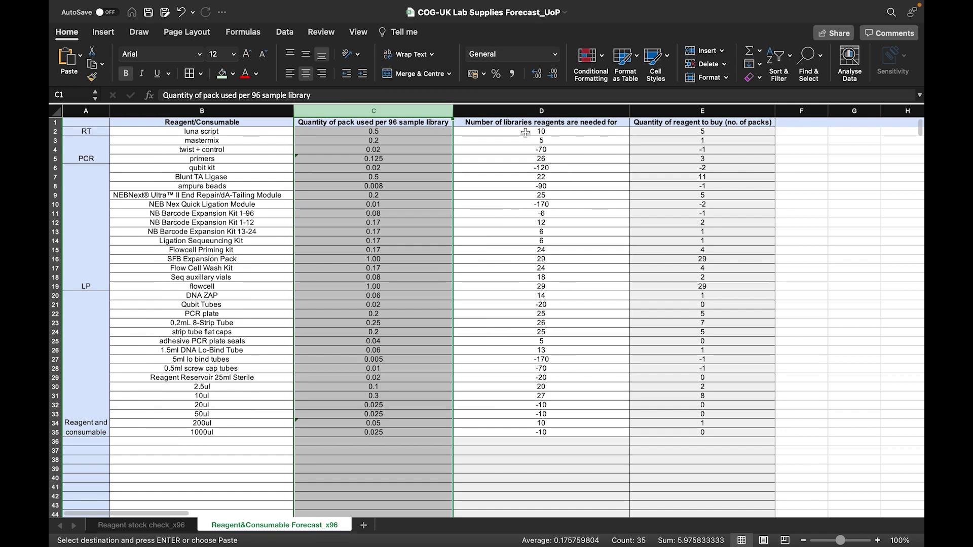
click(525, 132)
key(super+v)
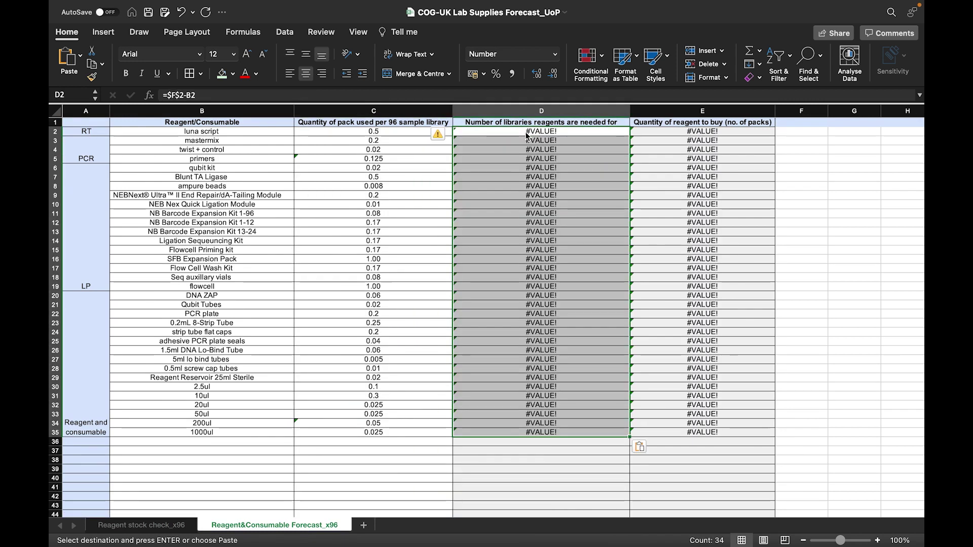
key(super+z)
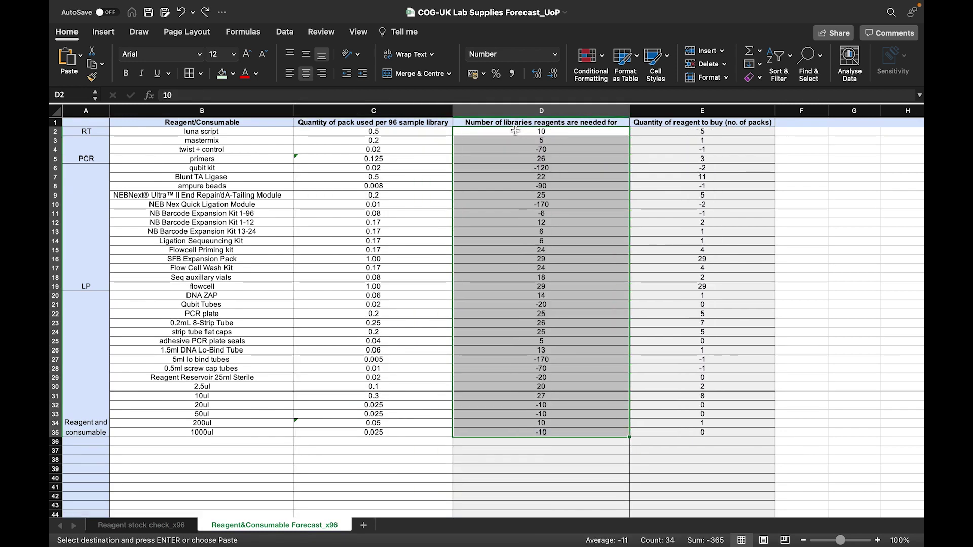
Paste only the values of the copied needed-library numbers into D2:D35 of the forecast sheet
right_click(517, 133)
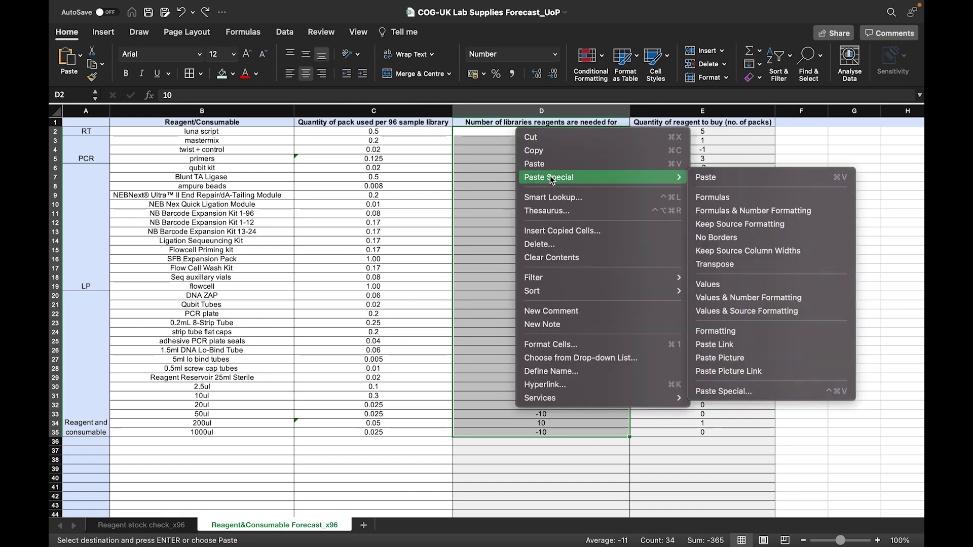
mouse_move(678, 186)
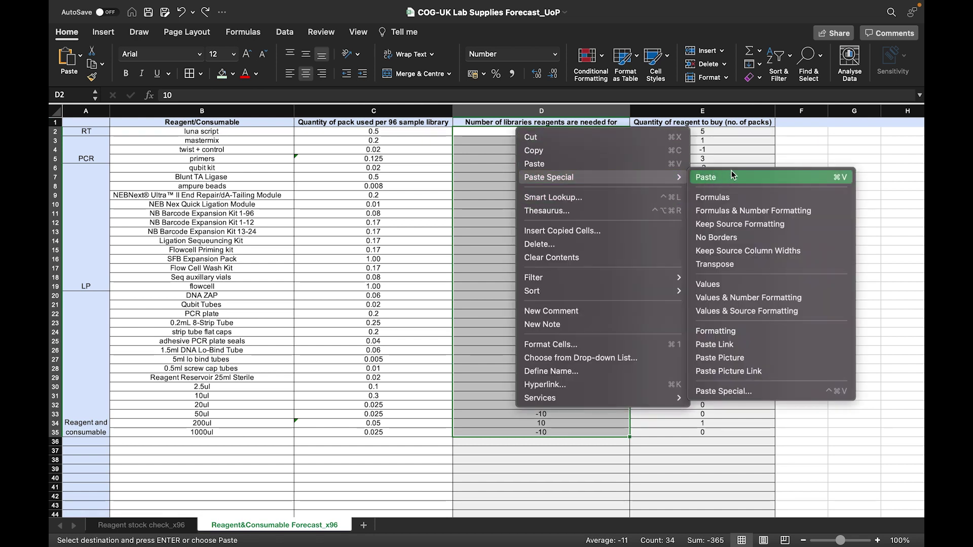
click(720, 284)
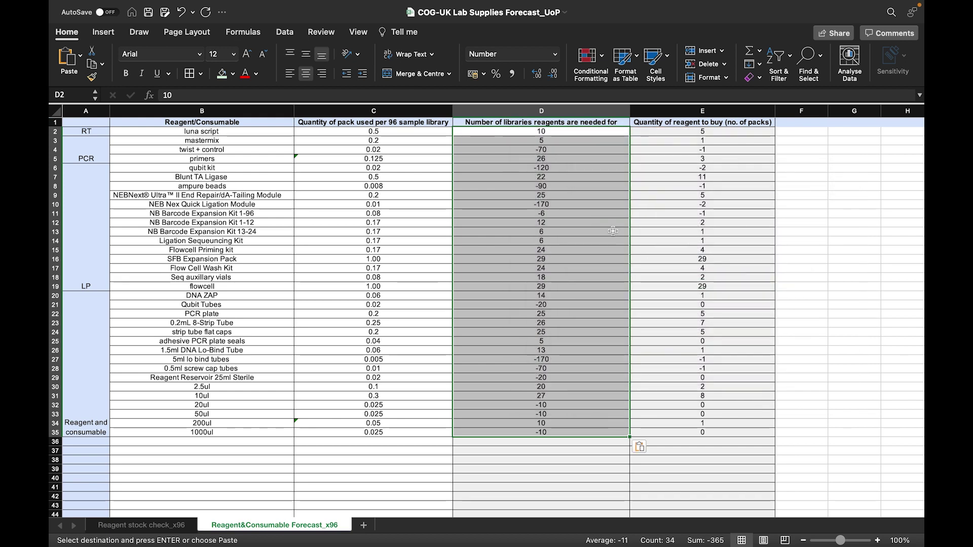
Trace luna script's packs-to-buy formula in E2 through its number of libraries needed and quantity of pack used per library
click(699, 133)
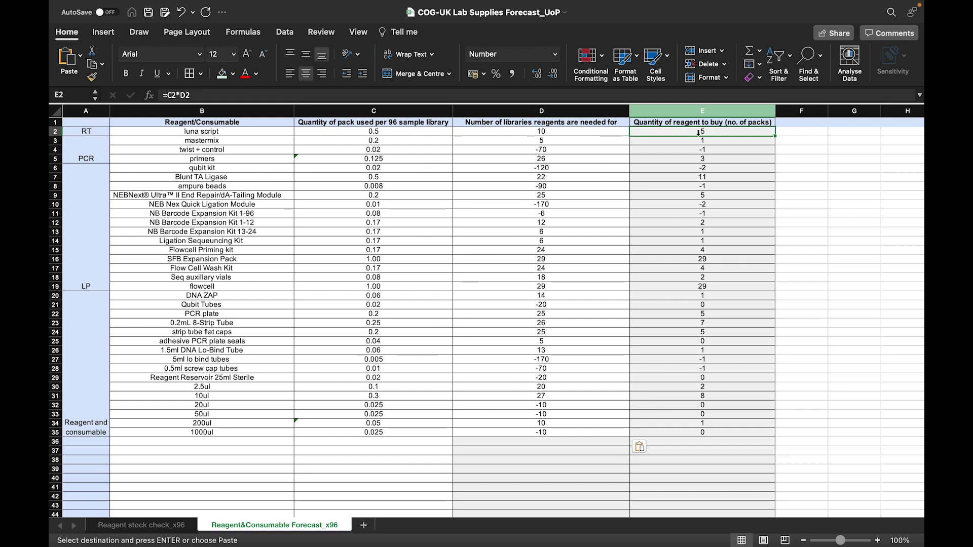
click(552, 132)
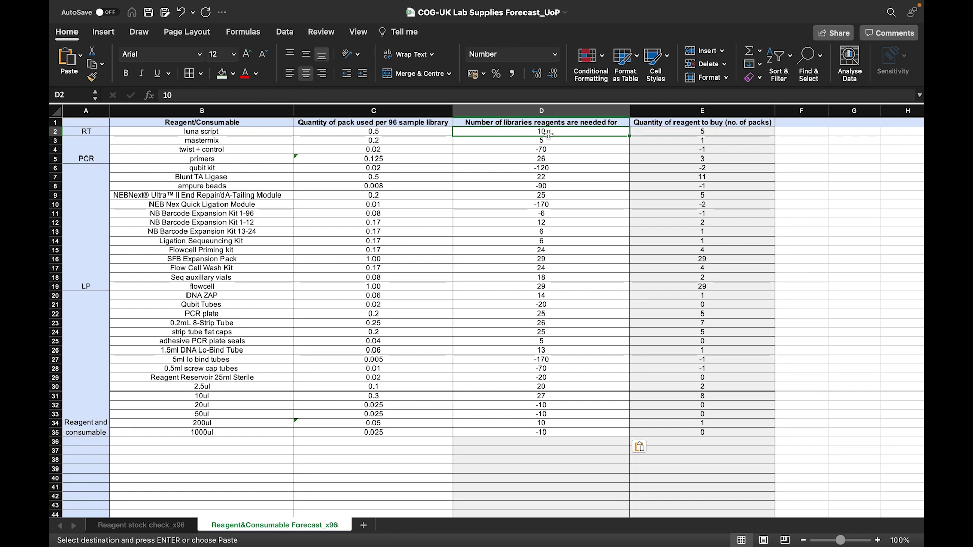
click(394, 131)
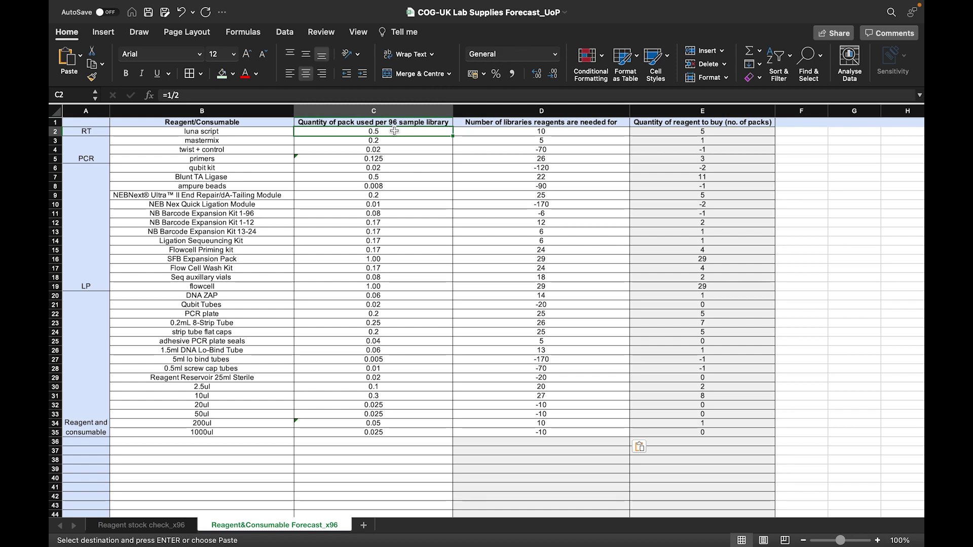
click(685, 131)
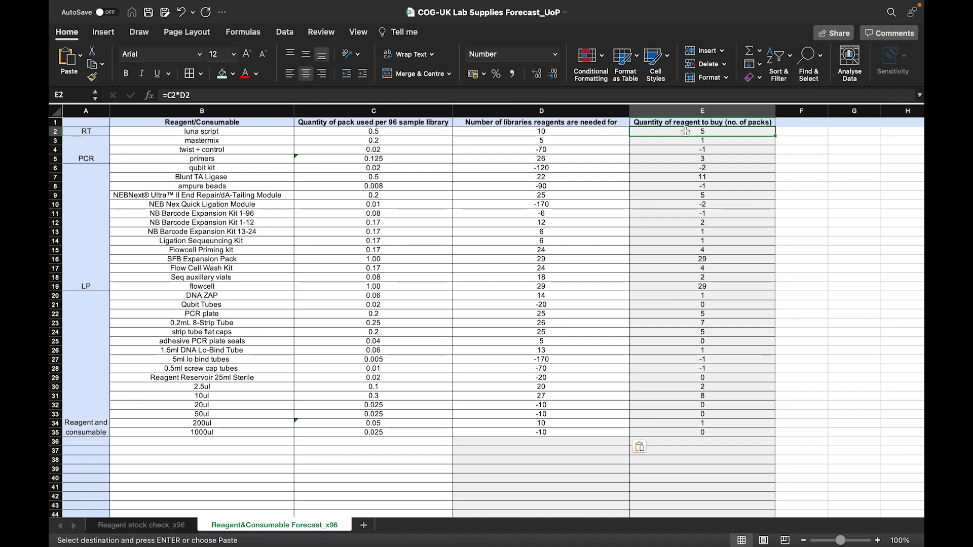
Review the quantities of reagent to buy down column E, checking twist + control, SFB Expansion Pack and flowcell
click(707, 147)
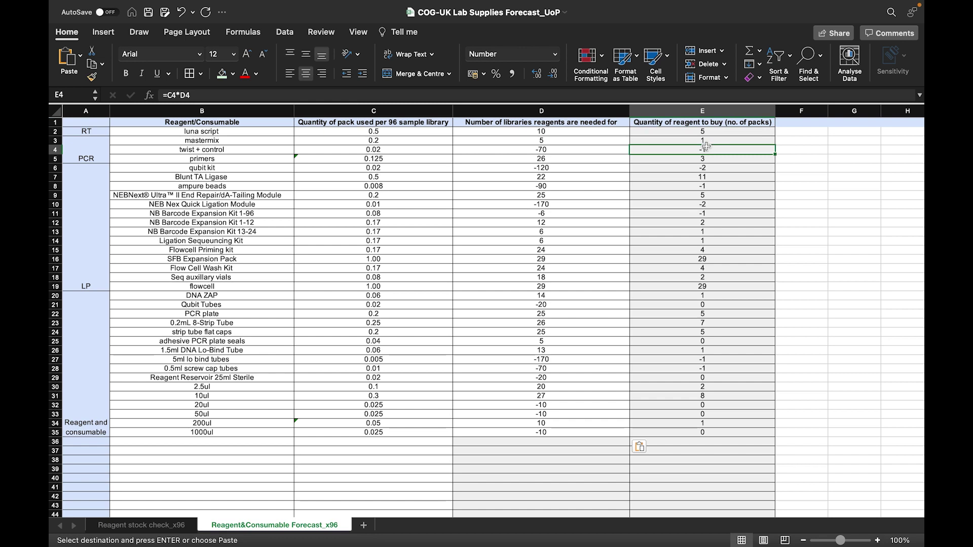
click(691, 256)
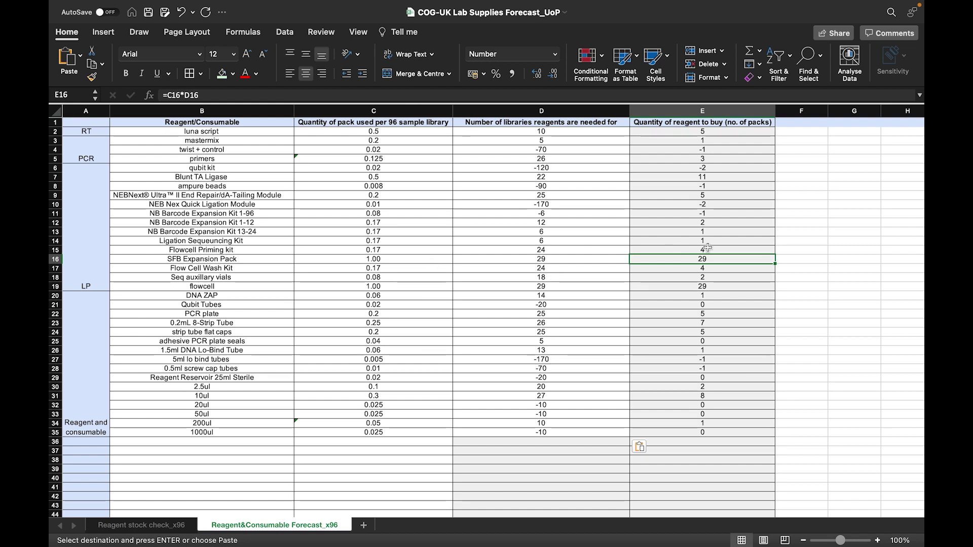
click(692, 290)
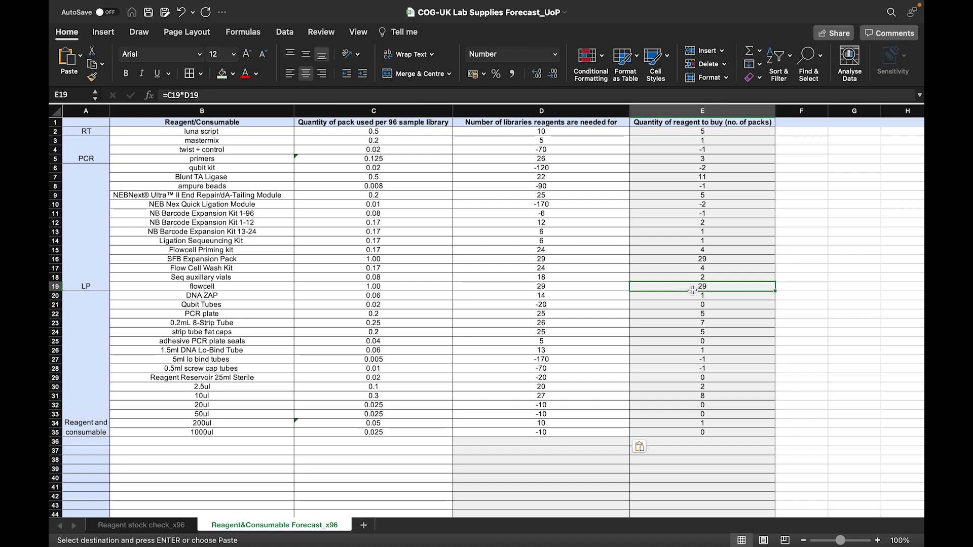
scroll(692, 290, down, 3)
scroll(692, 290, up, 3)
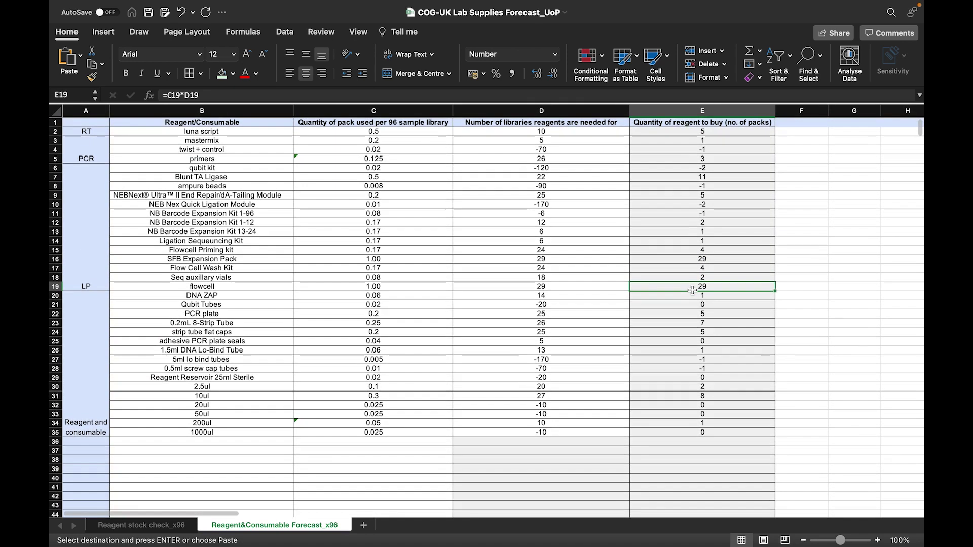